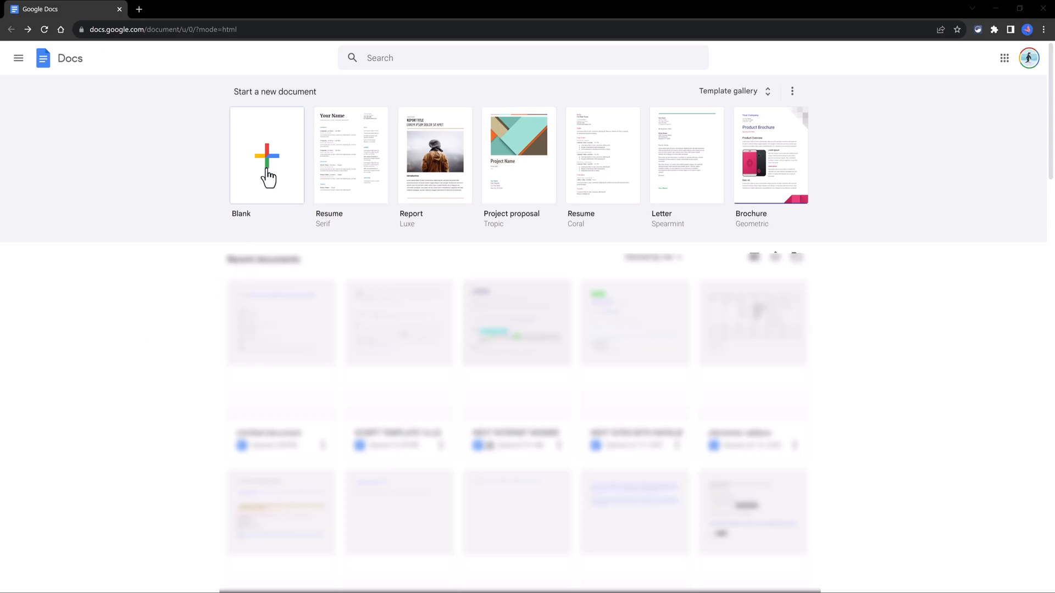
{"action": "left_click_drag", "start_coordinate": [1050, 172], "coordinate": [1020, 574]}
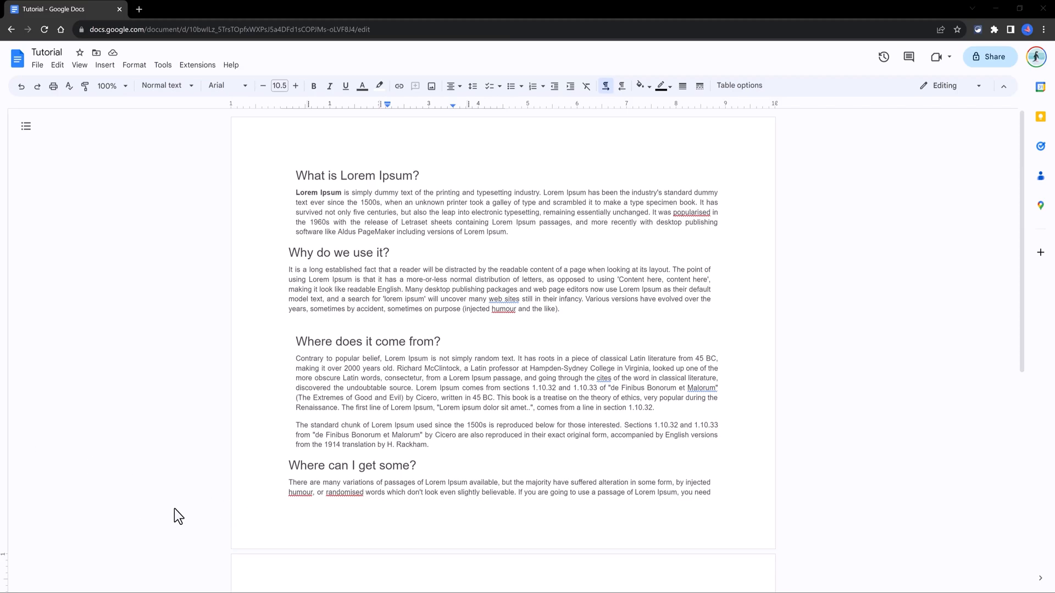
{"action": "left_click", "coordinate": [345, 492]}
{"action": "scroll", "coordinate": [511, 285], "scroll_direction": "down", "scroll_amount": 4}
{"action": "left_click", "coordinate": [527, 283]}
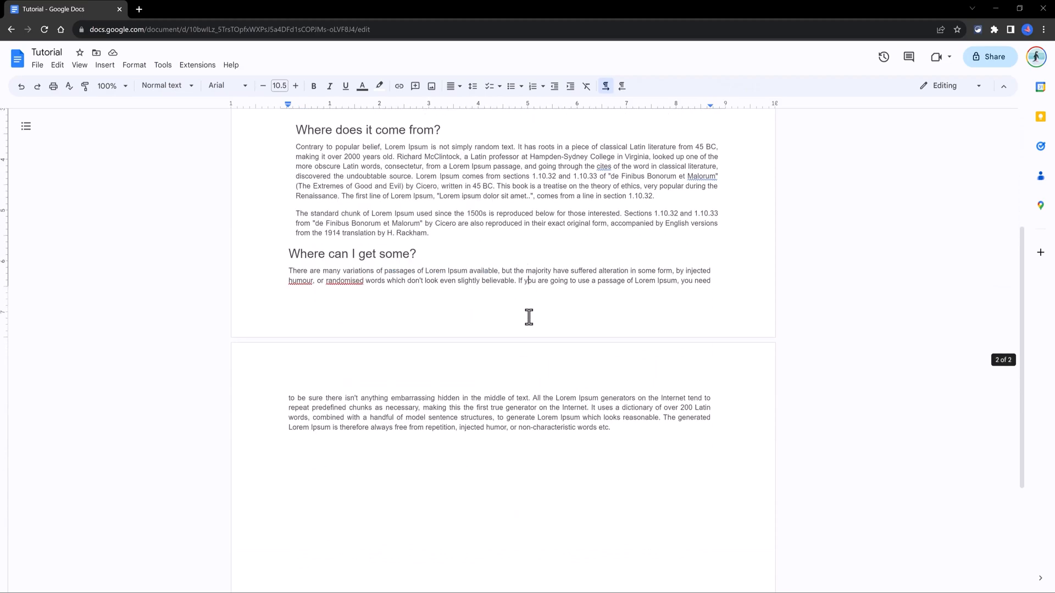
{"action": "scroll", "coordinate": [509, 327], "scroll_direction": "up", "scroll_amount": 4}
Step: Add a blank line above the "What is Lorem Ipsum?" heading and insert a plain-text table of contents with page numbers there
{"action": "left_click", "coordinate": [297, 175]}
{"action": "key", "text": "Return"}
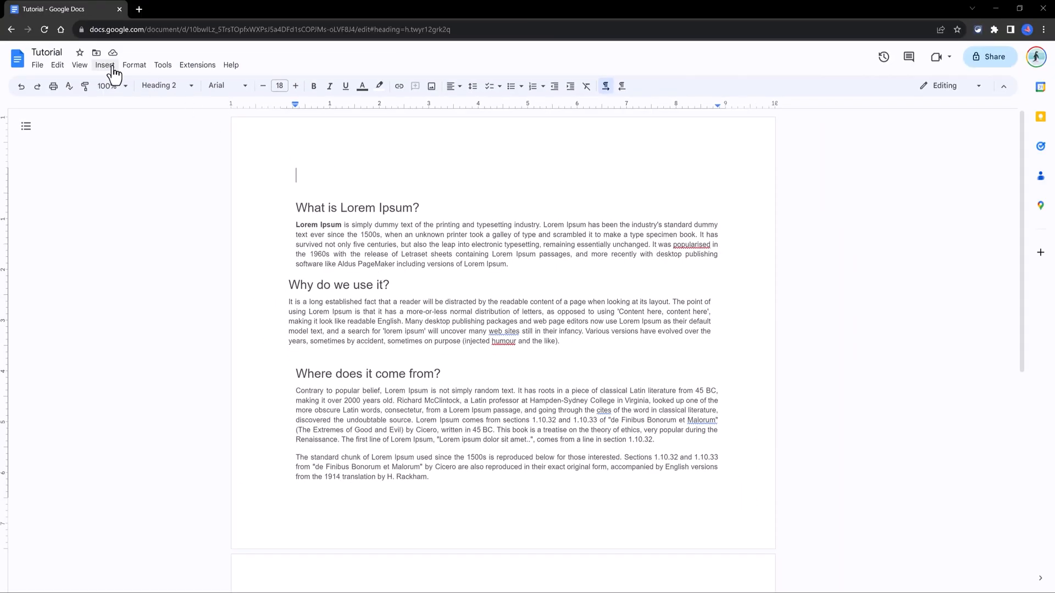
{"action": "left_click", "coordinate": [104, 65]}
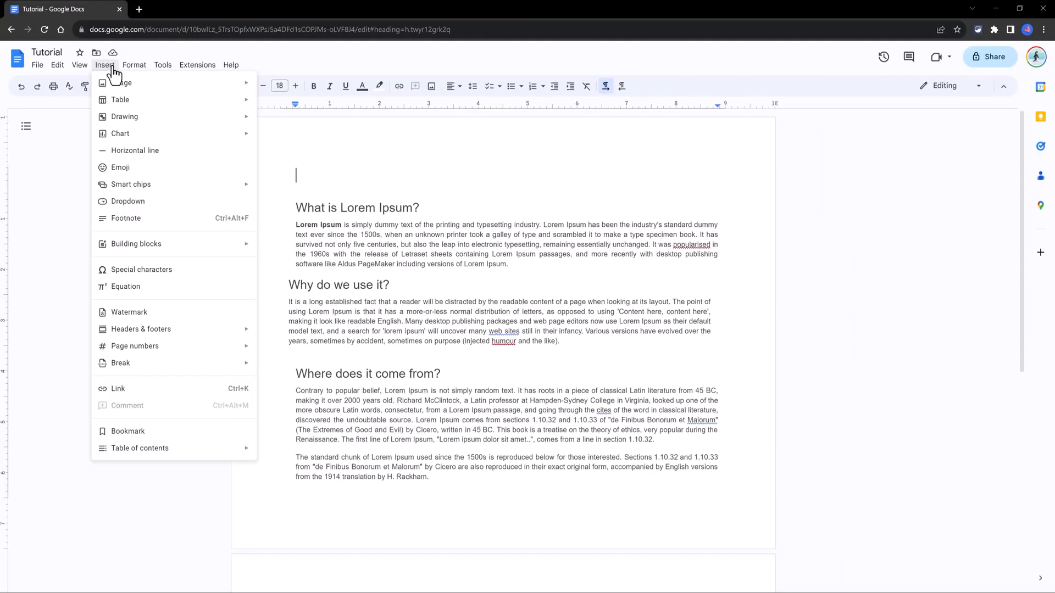
{"action": "mouse_move", "coordinate": [163, 450]}
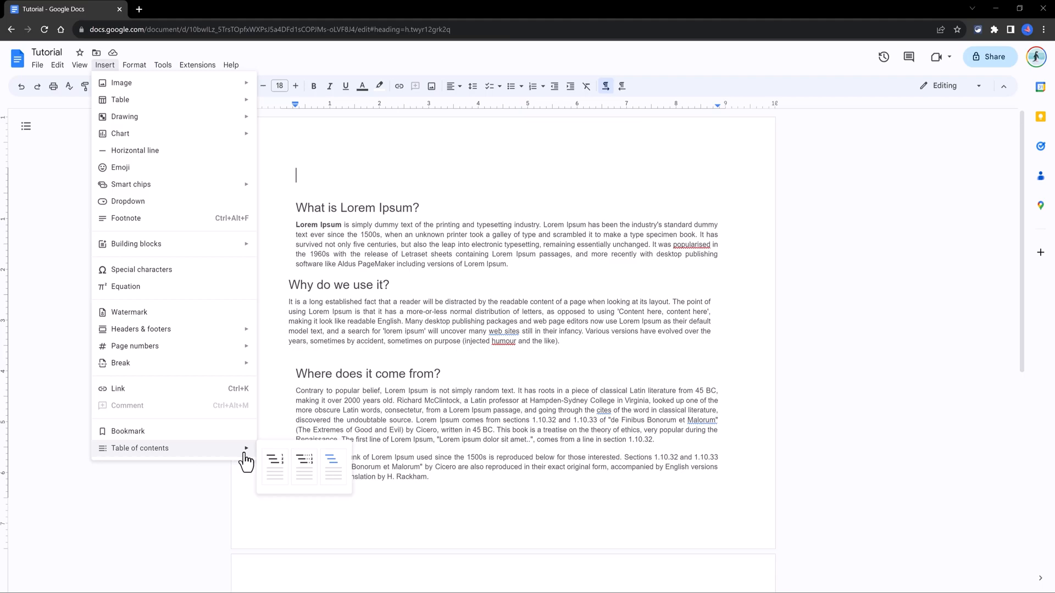
{"action": "left_click", "coordinate": [273, 461]}
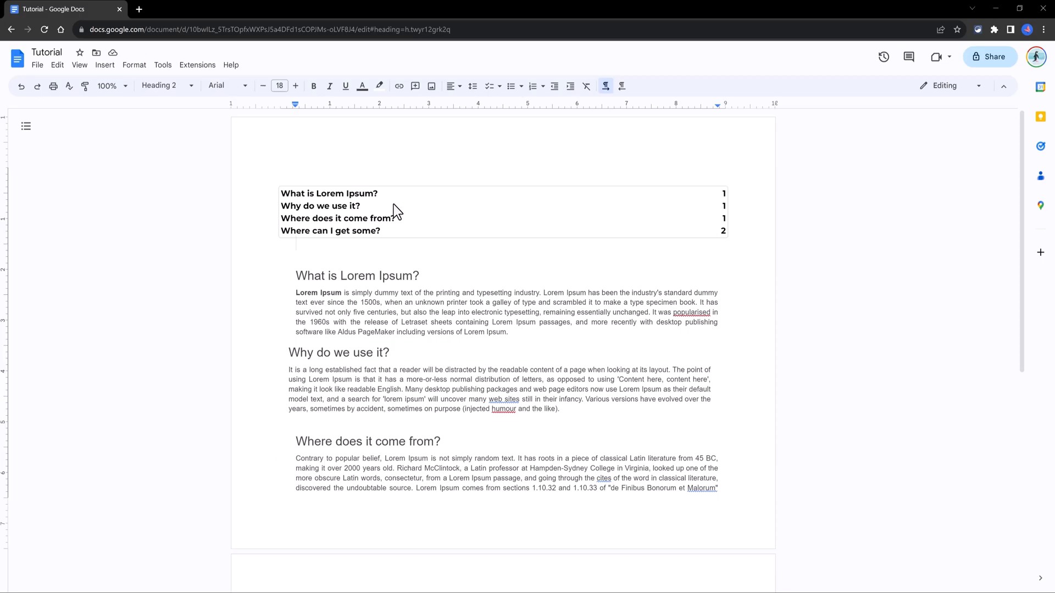
Step: Inspect the heading links of the "What is Lorem Ipsum?" and "Why do we use it?" entries in the table of contents
{"action": "right_click", "coordinate": [365, 196]}
{"action": "left_click", "coordinate": [308, 193]}
{"action": "left_click", "coordinate": [486, 205]}
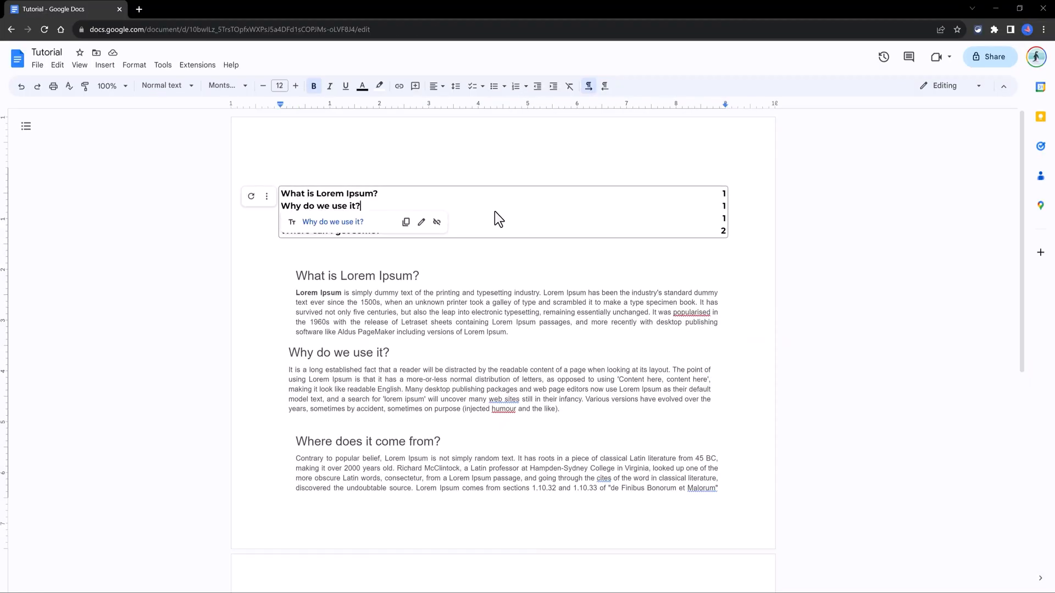
{"action": "left_click", "coordinate": [296, 187]}
{"action": "left_click", "coordinate": [391, 205]}
{"action": "left_click", "coordinate": [401, 195]}
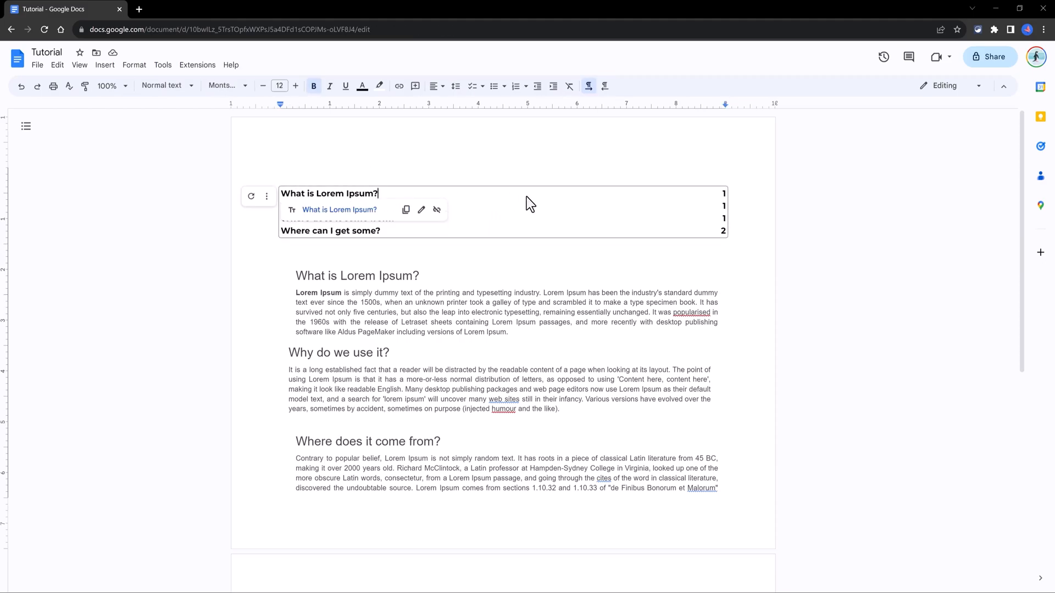
{"action": "left_click", "coordinate": [558, 207]}
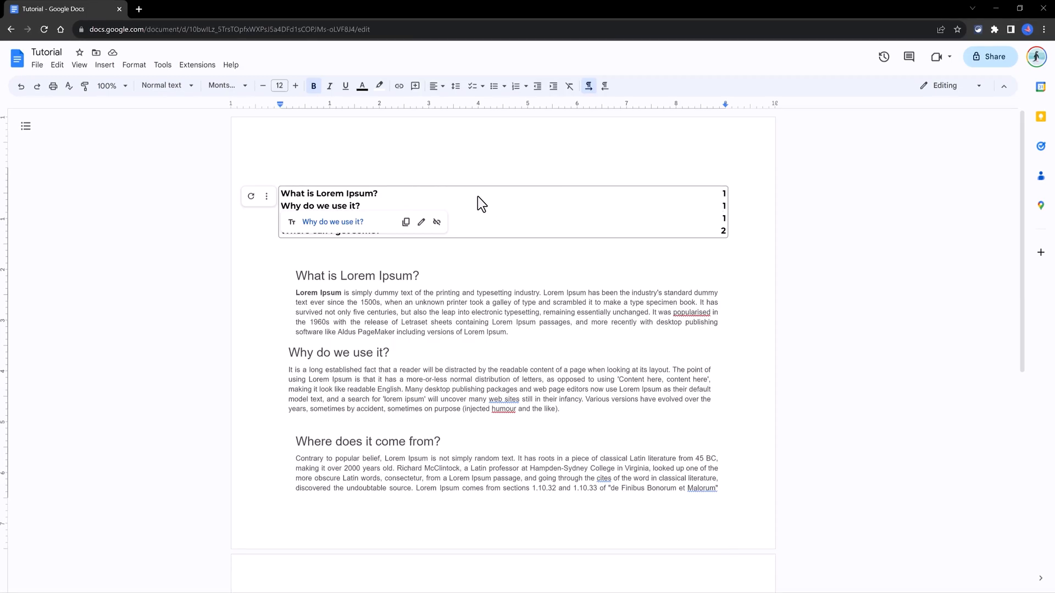
Step: Open the table of contents' extra options and format it with page numbers and a dotted tab leader
{"action": "left_click", "coordinate": [263, 198]}
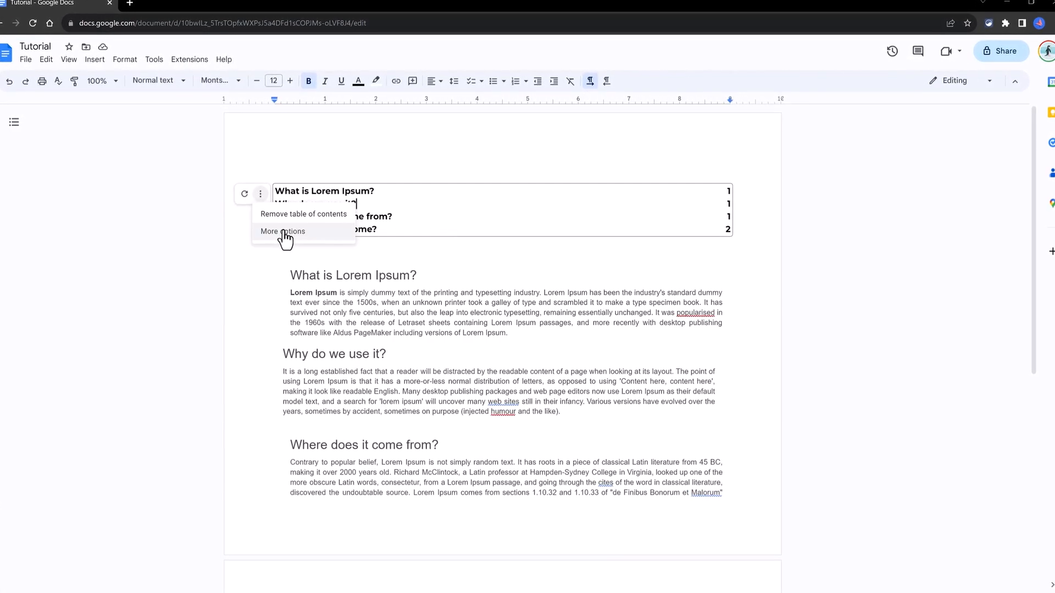
{"action": "left_click", "coordinate": [283, 231]}
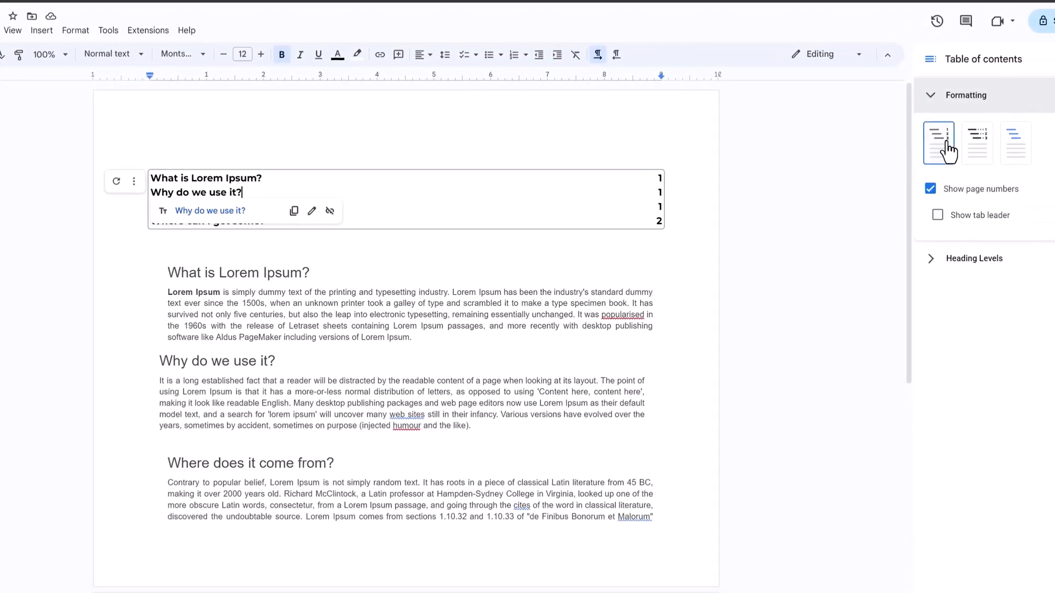
{"action": "left_click", "coordinate": [1016, 146]}
{"action": "left_click", "coordinate": [980, 143]}
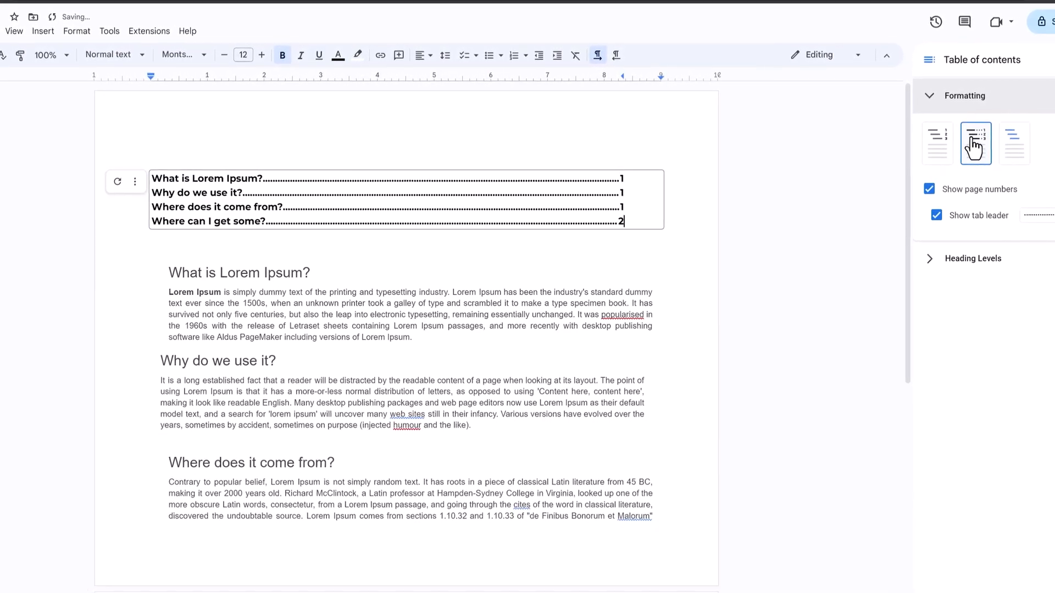
{"action": "left_click", "coordinate": [934, 148]}
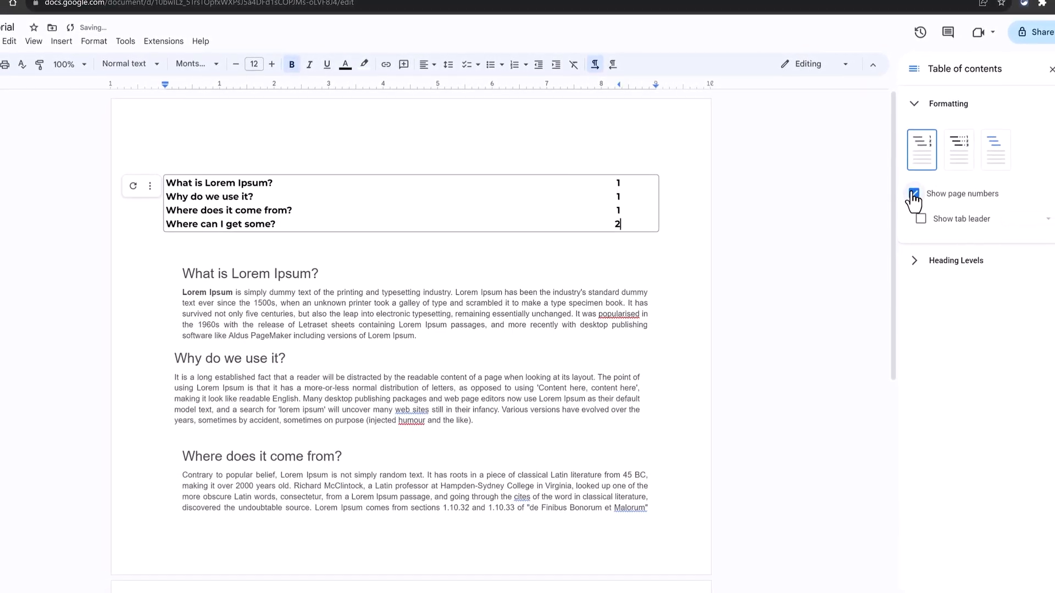
{"action": "left_click", "coordinate": [982, 223]}
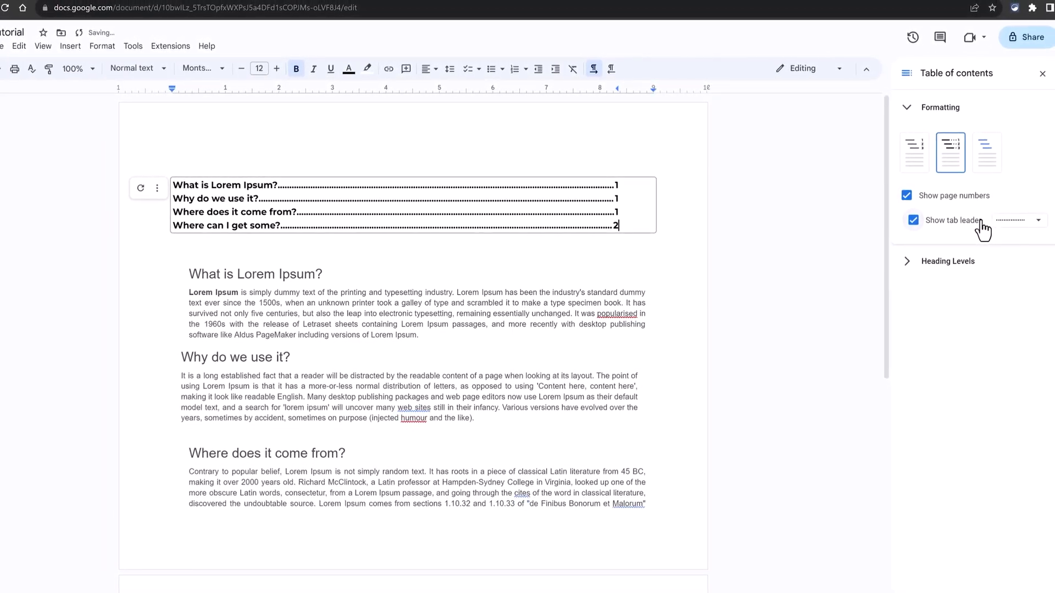
Step: Try a 1-inch indent for the Heading 2 entries, restore it to 0 inches, and close the table of contents options
{"action": "left_click", "coordinate": [904, 268]}
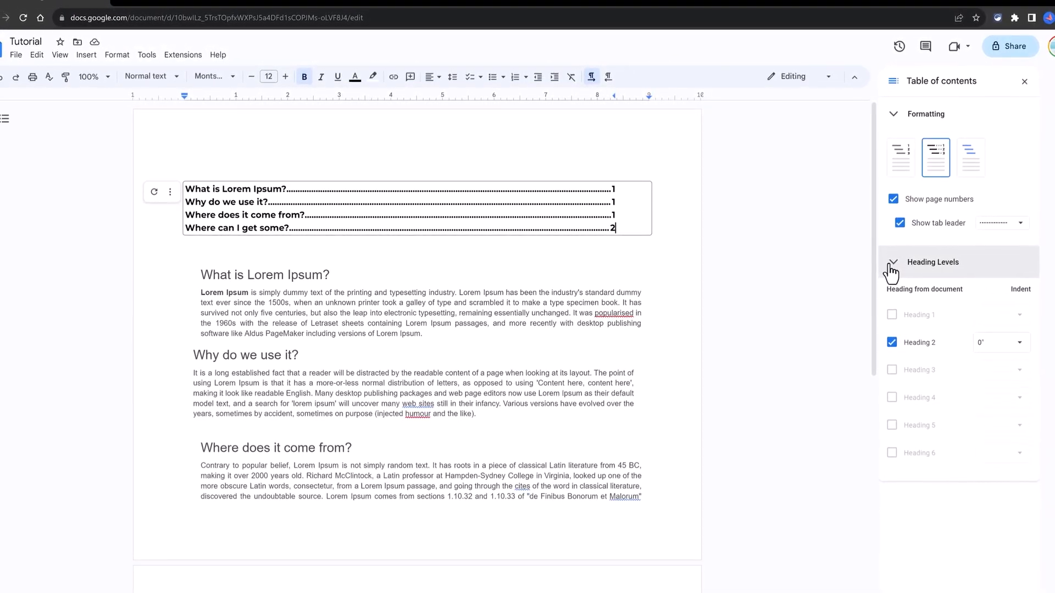
{"action": "left_click", "coordinate": [1008, 343]}
{"action": "left_click", "coordinate": [989, 434]}
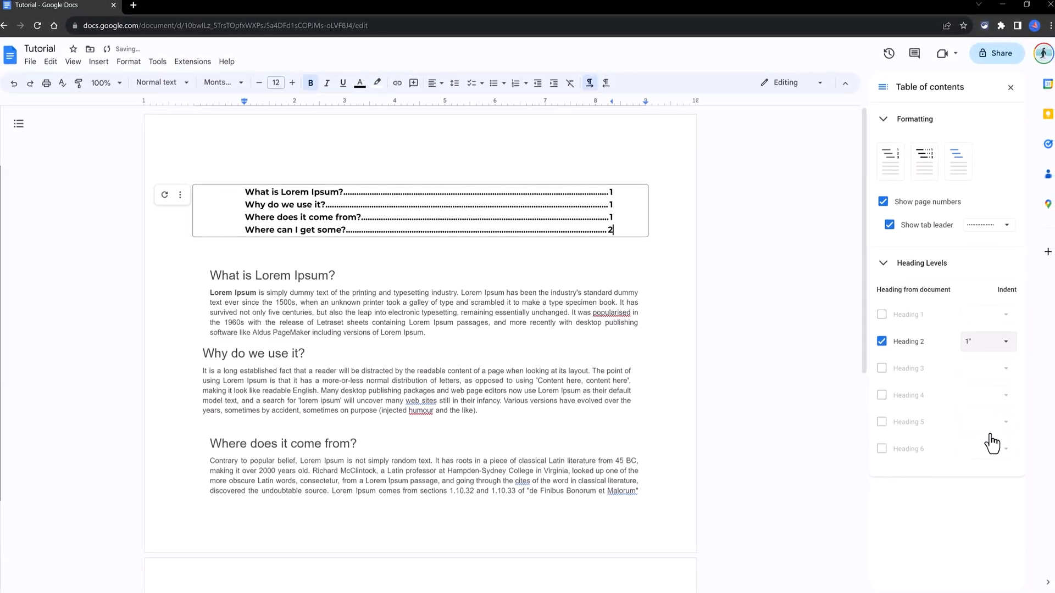
{"action": "left_click", "coordinate": [987, 343]}
{"action": "left_click", "coordinate": [986, 360]}
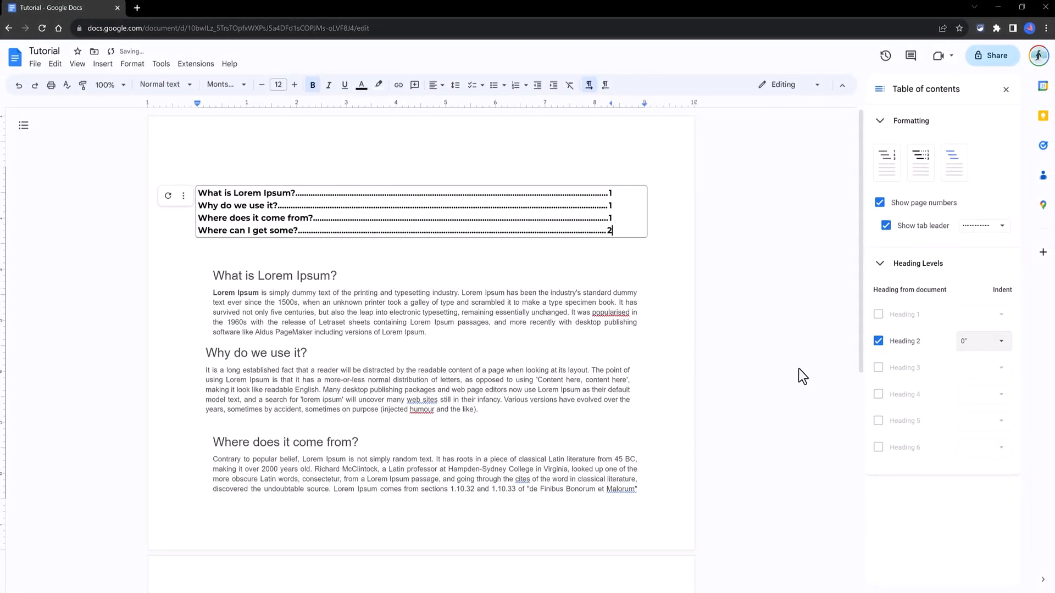
{"action": "left_click", "coordinate": [796, 372]}
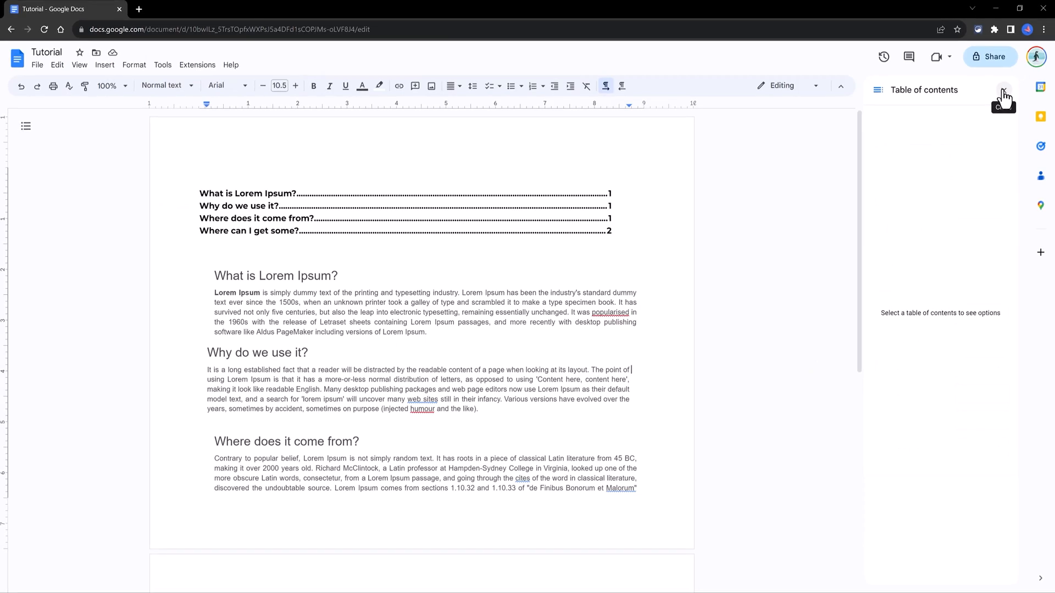
{"action": "left_click", "coordinate": [1005, 91]}
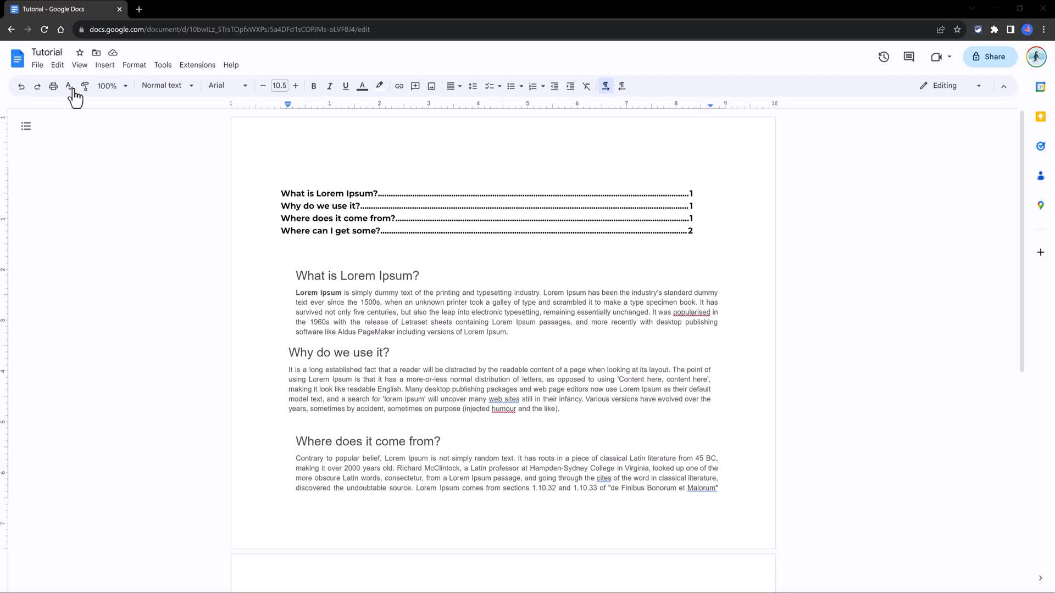
Step: Compare the Pages and Pageless formats in the page setup and confirm the Pages format
{"action": "left_click", "coordinate": [37, 66]}
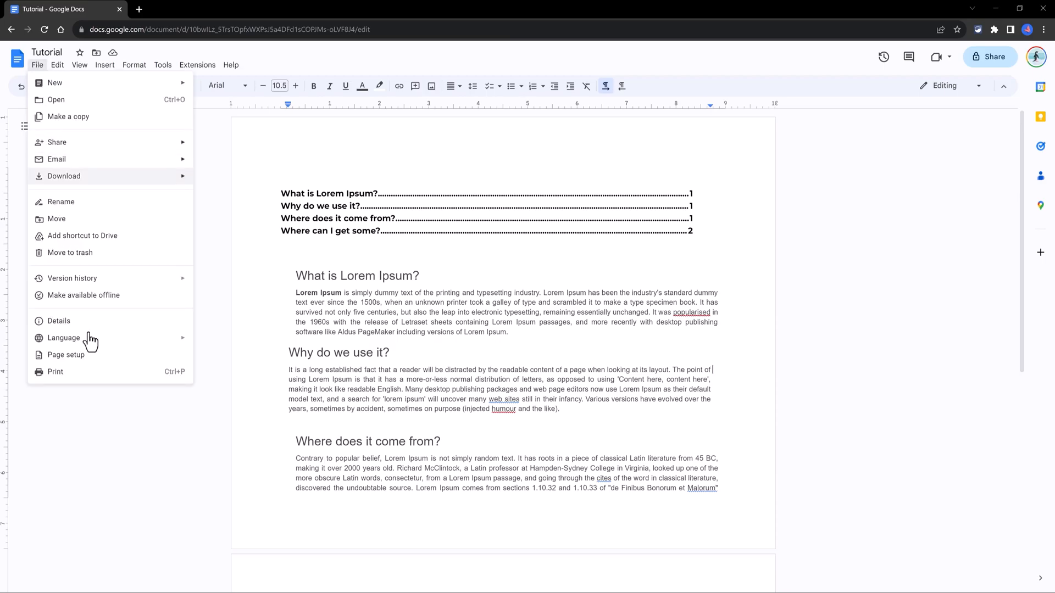
{"action": "left_click", "coordinate": [109, 357]}
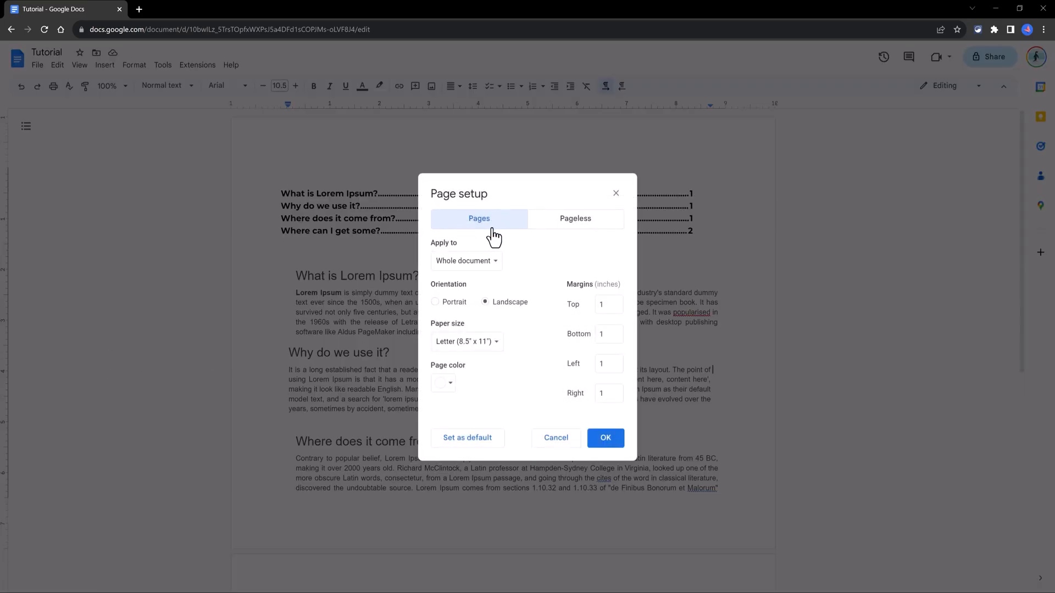
{"action": "left_click", "coordinate": [598, 219]}
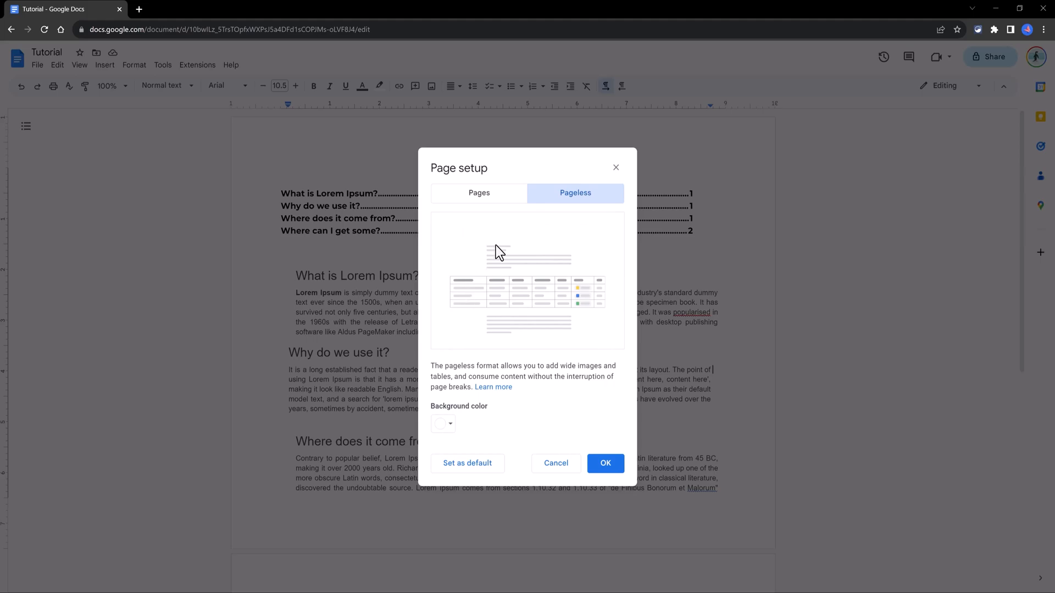
{"action": "left_click", "coordinate": [502, 200]}
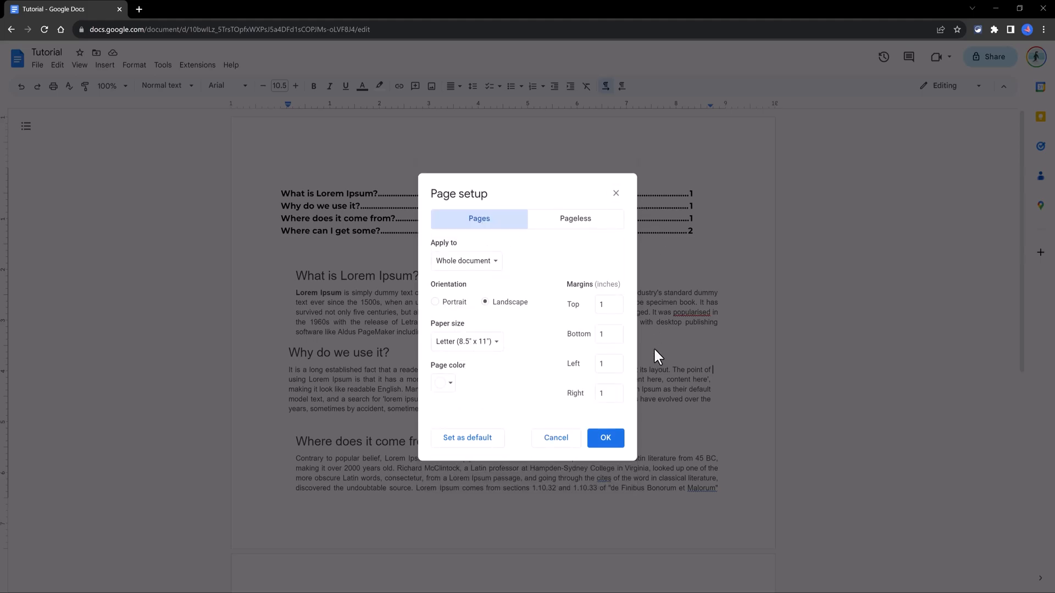
{"action": "left_click", "coordinate": [606, 439]}
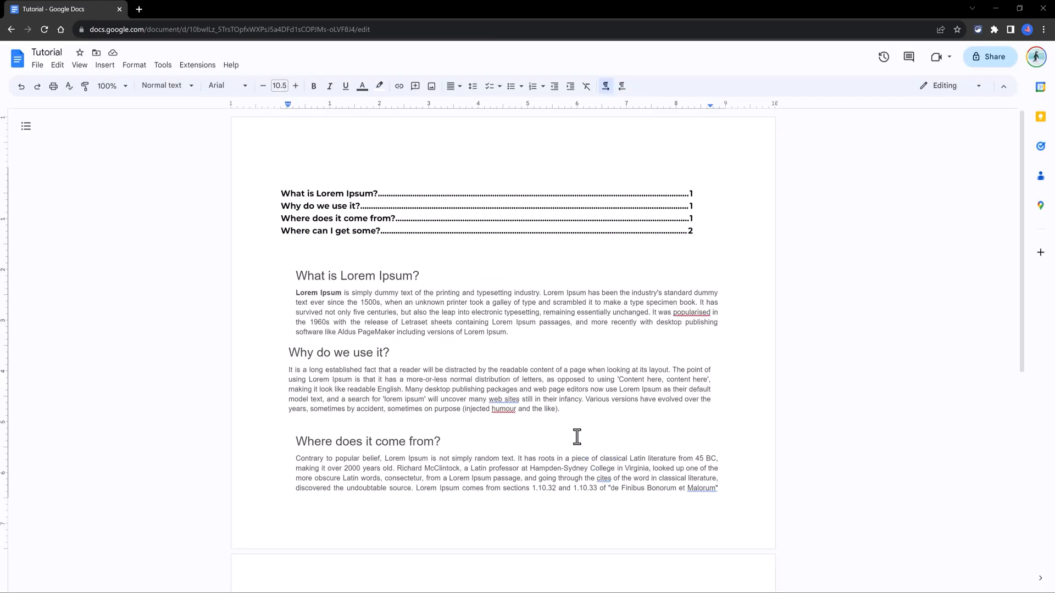
Step: Look over how the text splits across the pages and update the table of contents
{"action": "left_click", "coordinate": [572, 437]}
{"action": "scroll", "coordinate": [571, 437], "scroll_direction": "down", "scroll_amount": 3}
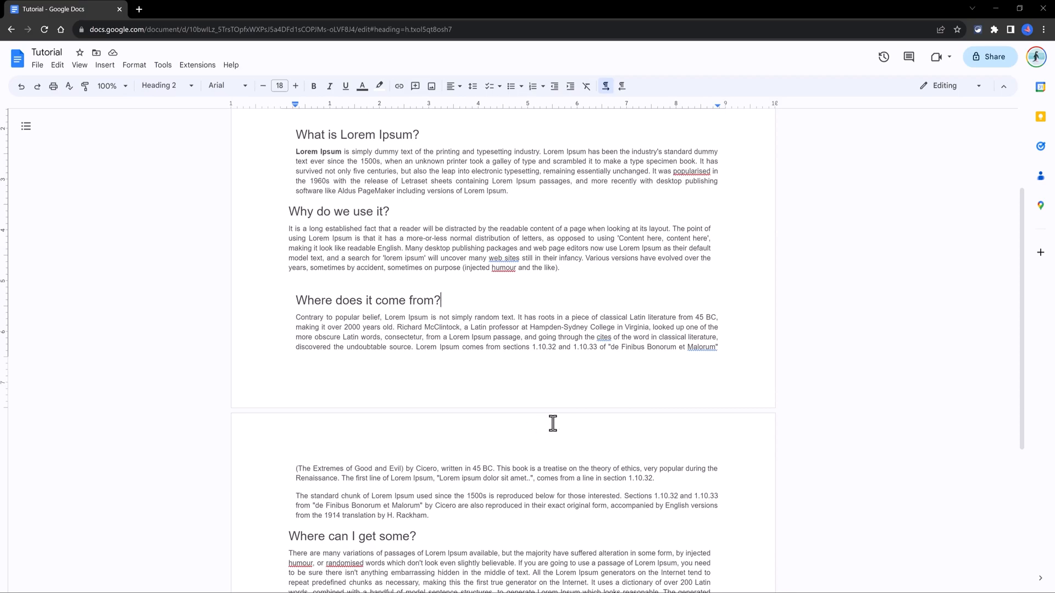
{"action": "scroll", "coordinate": [266, 320], "scroll_direction": "up", "scroll_amount": 3}
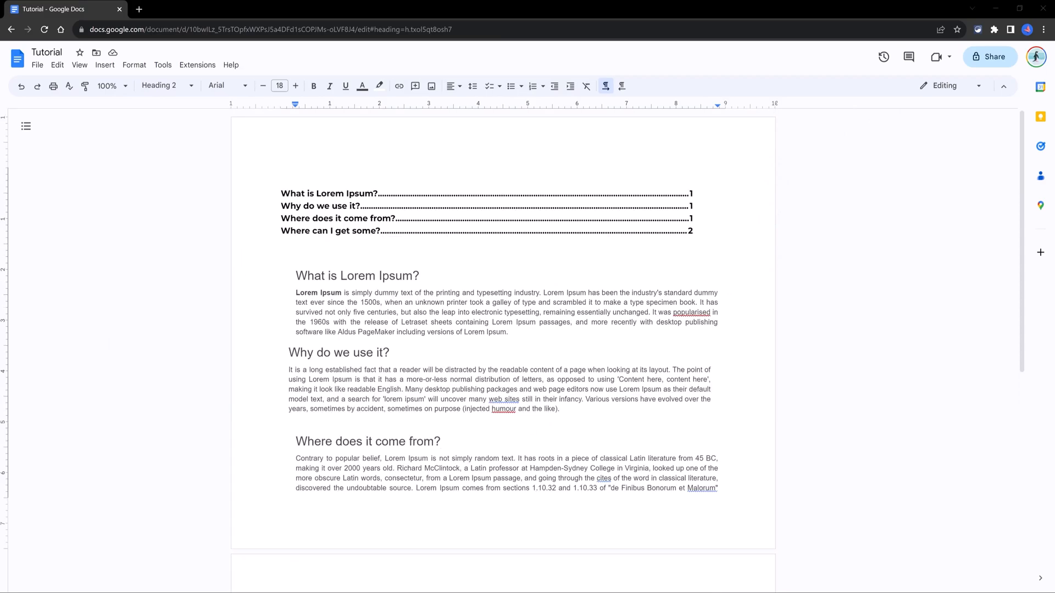
{"action": "left_click", "coordinate": [283, 197]}
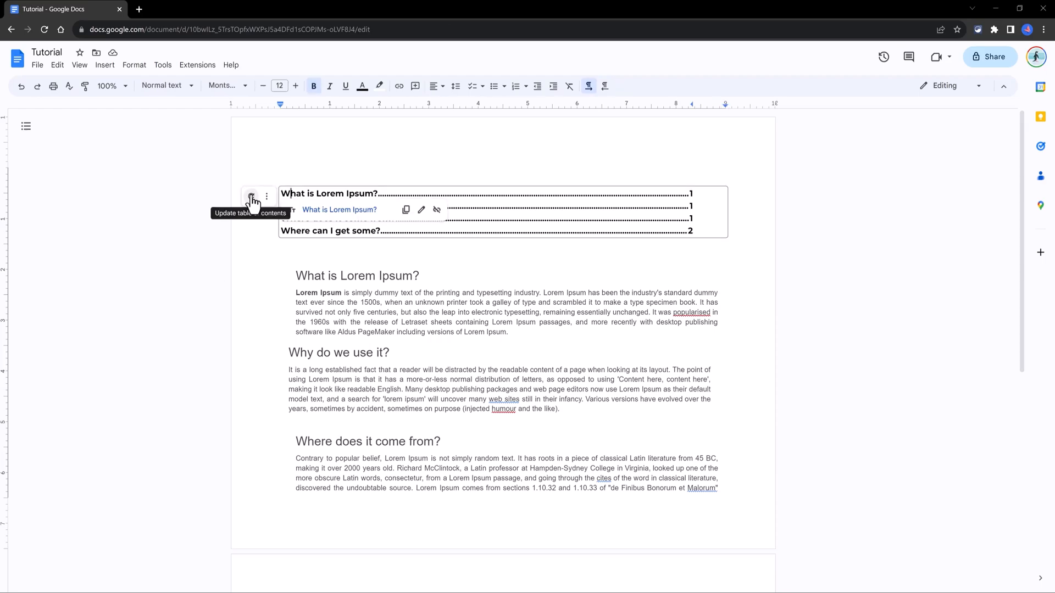
{"action": "left_click", "coordinate": [251, 197]}
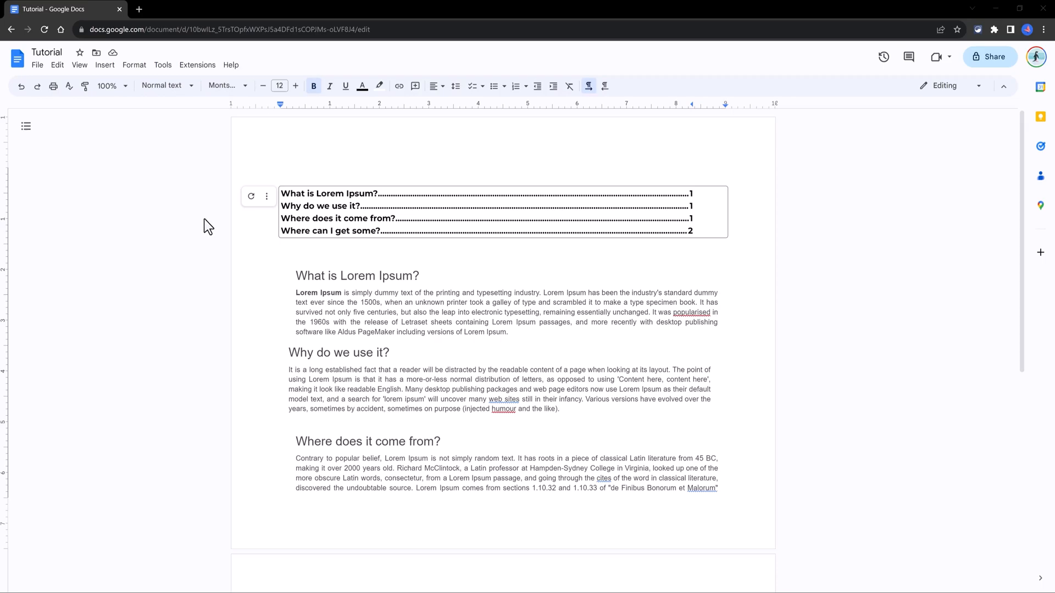
Step: Switch the document's page setup to the Pageless format
{"action": "left_click", "coordinate": [37, 65]}
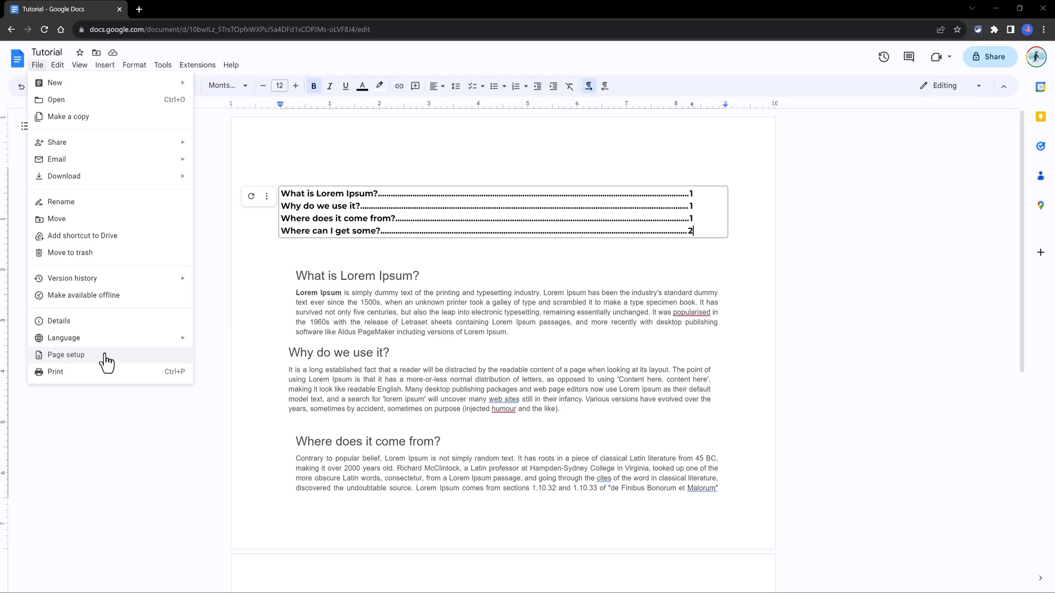
{"action": "left_click", "coordinate": [106, 361]}
{"action": "left_click", "coordinate": [575, 217]}
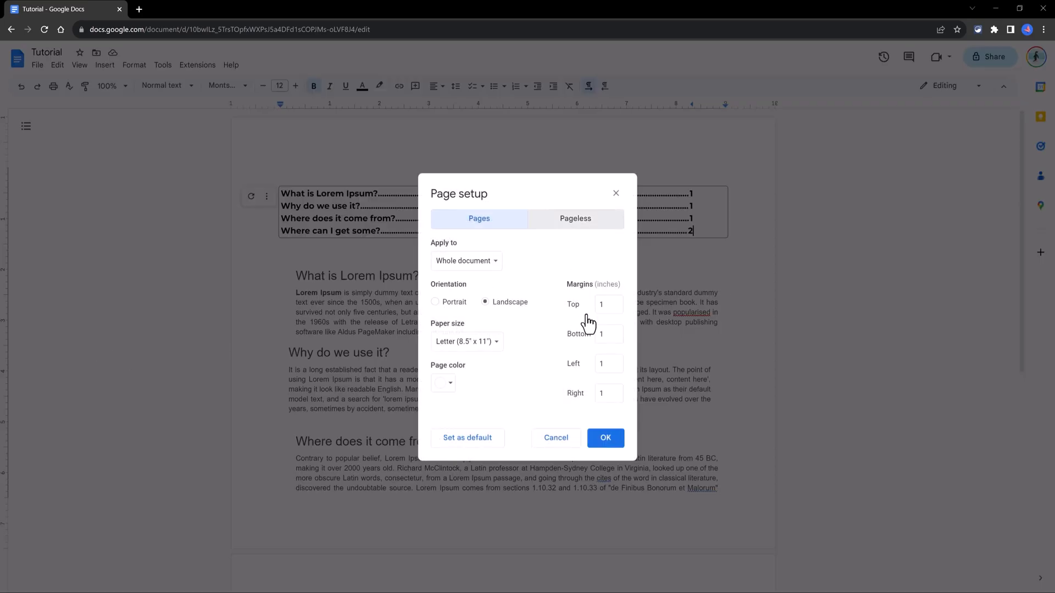
{"action": "left_click", "coordinate": [609, 466]}
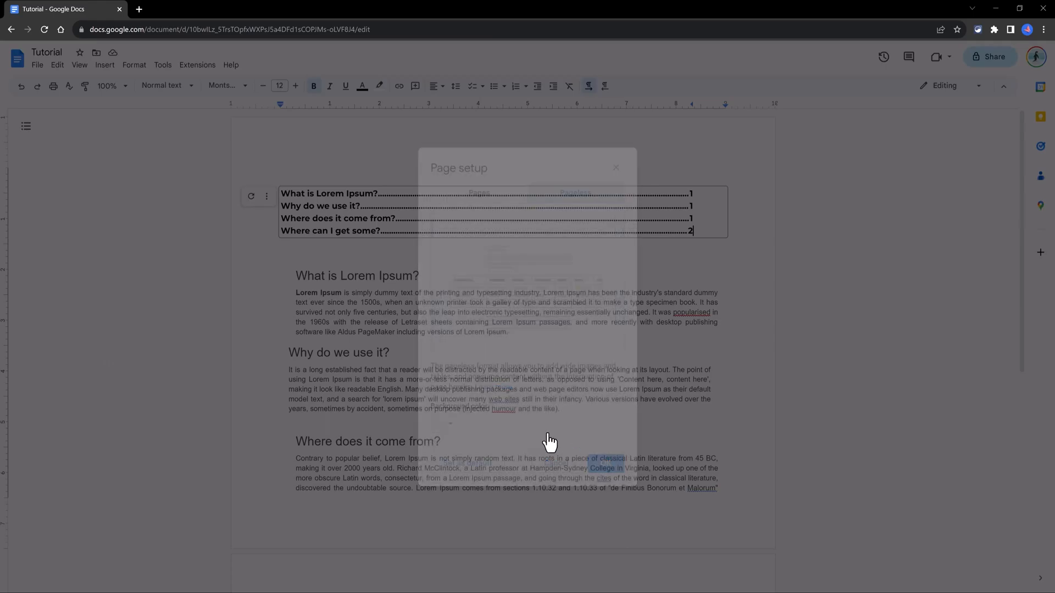
Step: Collapse the "What is Lorem Ipsum?" heading, expand it once to test it, and leave it collapsed
{"action": "right_click", "coordinate": [187, 243]}
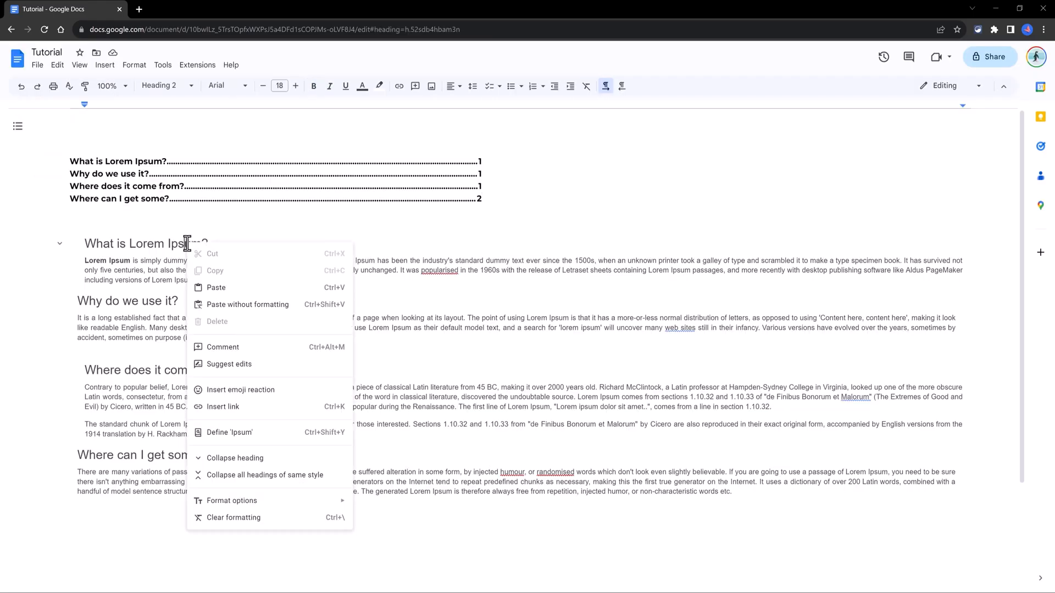
{"action": "left_click", "coordinate": [219, 458]}
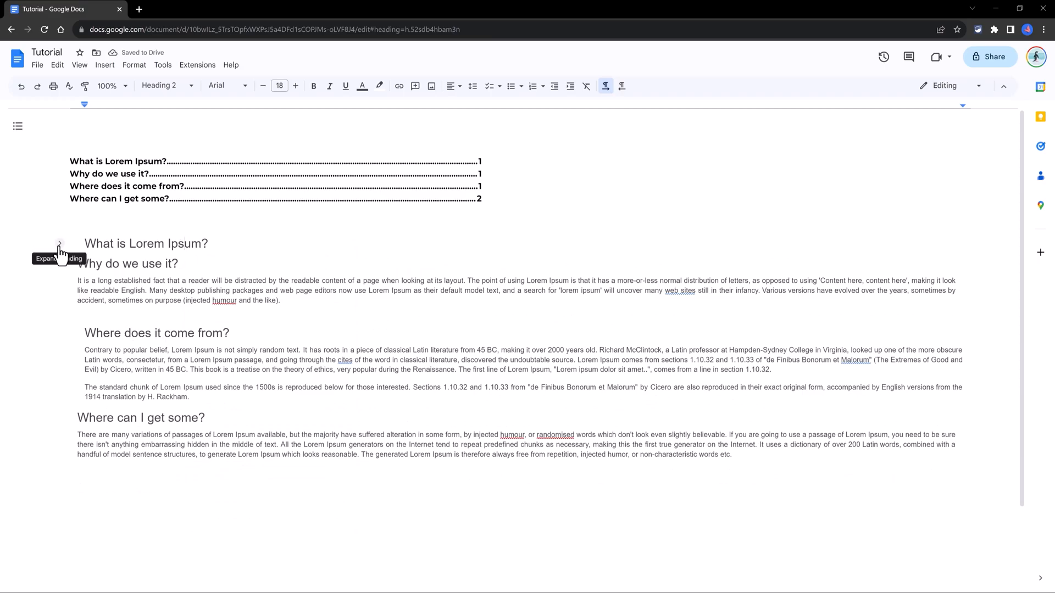
{"action": "left_click", "coordinate": [59, 244]}
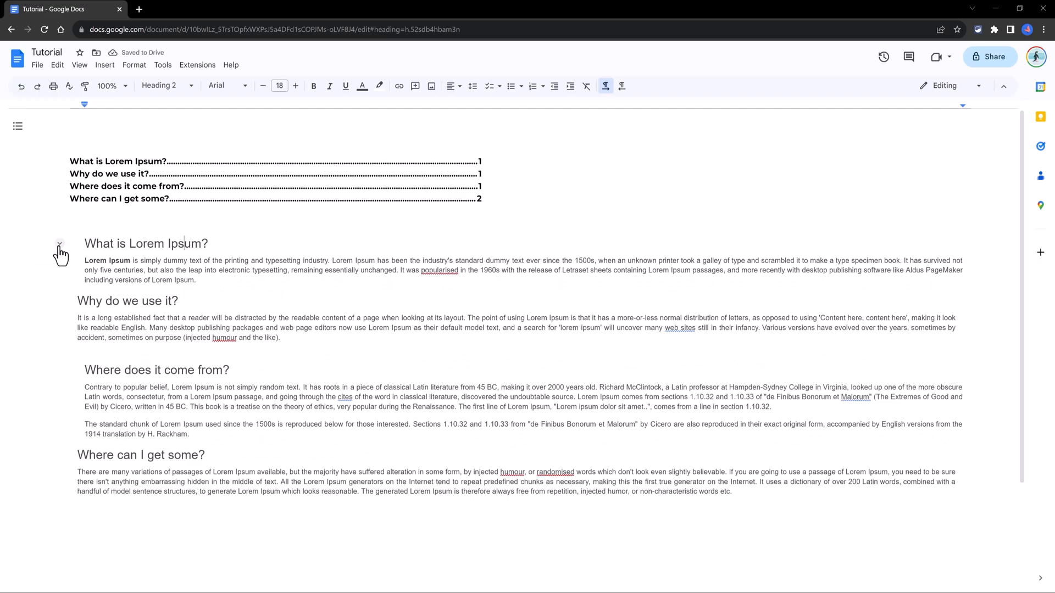
{"action": "left_click", "coordinate": [59, 244]}
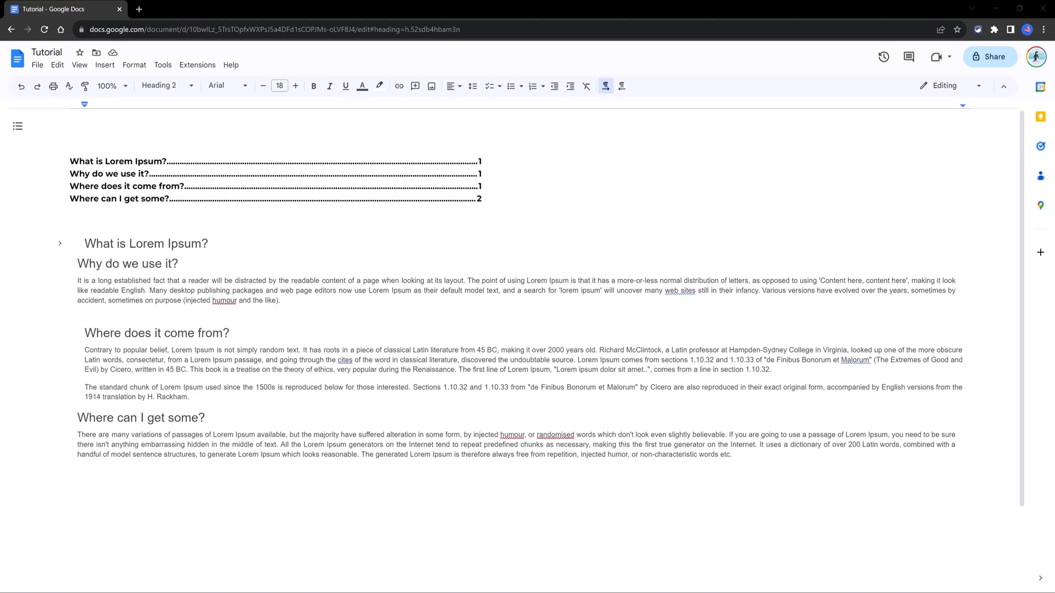
Step: Turn off the document outline beside the text
{"action": "left_click", "coordinate": [81, 65]}
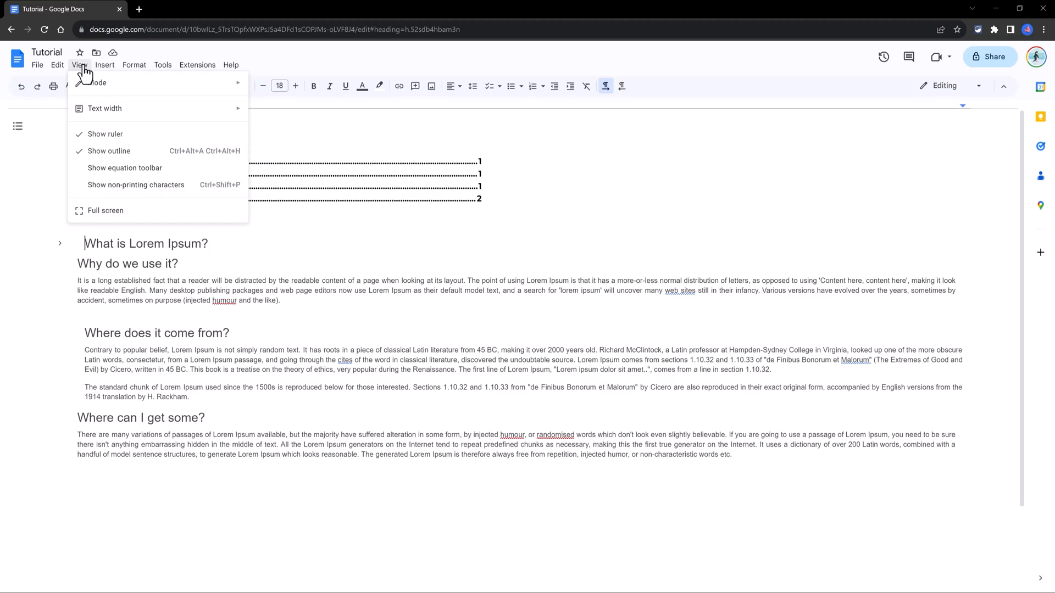
{"action": "left_click", "coordinate": [98, 154]}
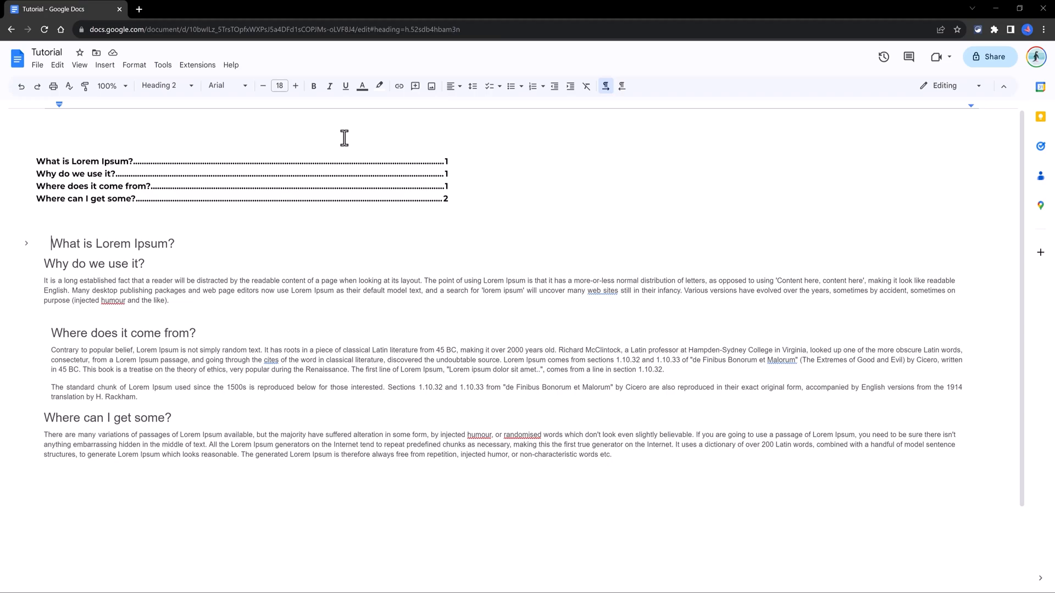
Step: Select "There are many variations" under the "Where can I get some?" heading and open the Normal Text paragraph style options
{"action": "left_click_drag", "start_coordinate": [44, 435], "coordinate": [130, 435]}
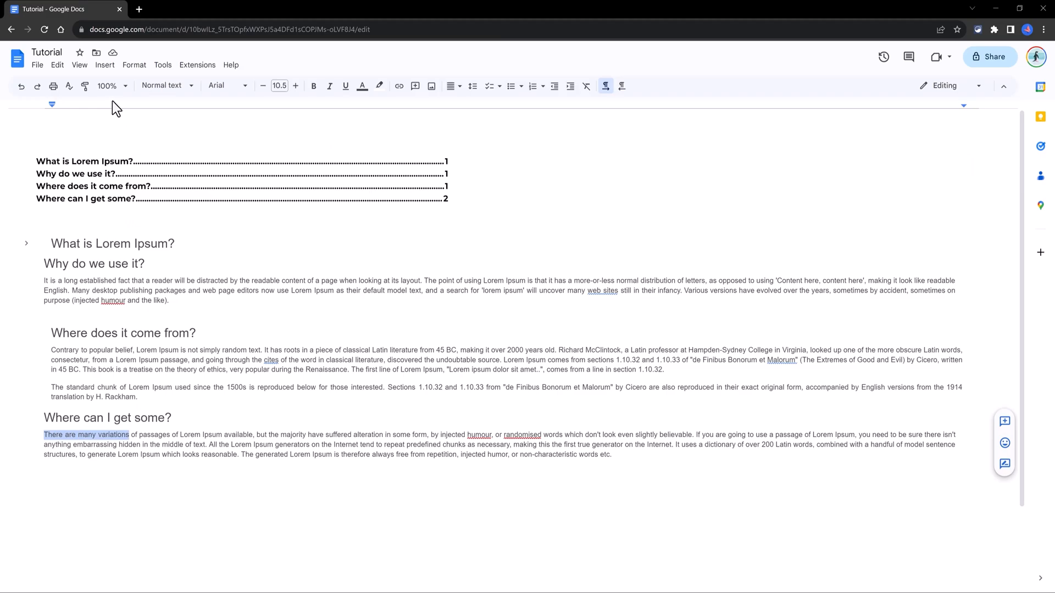
{"action": "left_click", "coordinate": [134, 65]}
{"action": "mouse_move", "coordinate": [145, 144]}
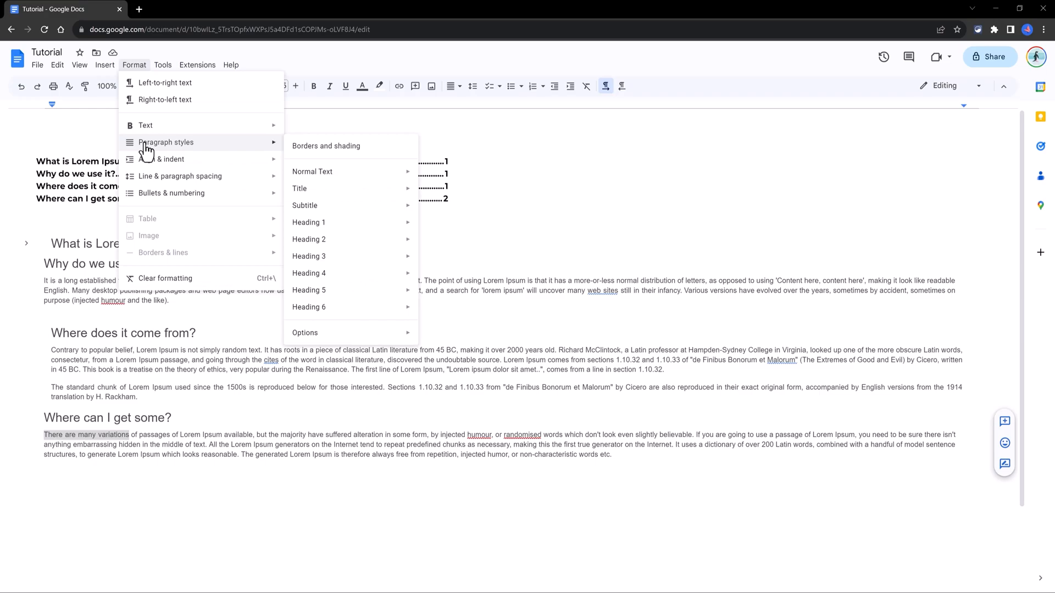
{"action": "mouse_move", "coordinate": [317, 172]}
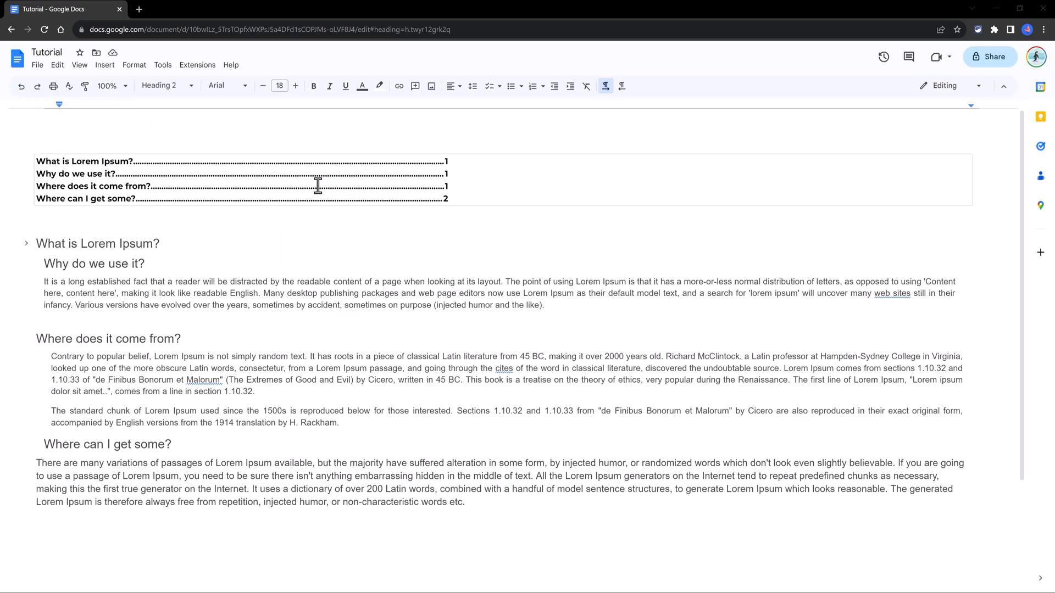
Step: Set the Pageless format's background color to light yellow in the page setup and apply it
{"action": "key", "text": "alt+f"}
{"action": "left_click", "coordinate": [87, 360]}
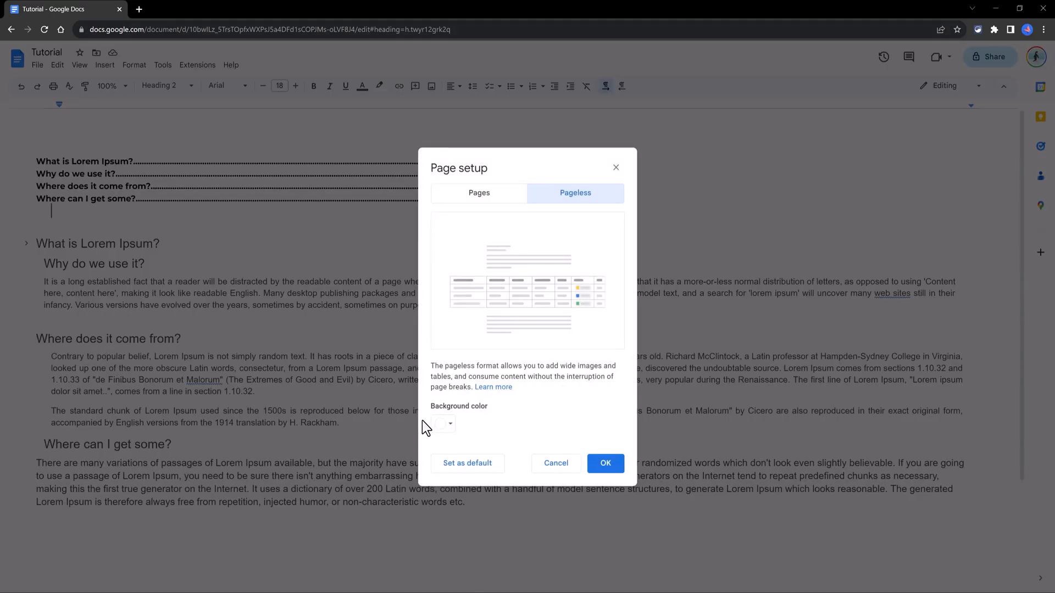
{"action": "left_click", "coordinate": [449, 425]}
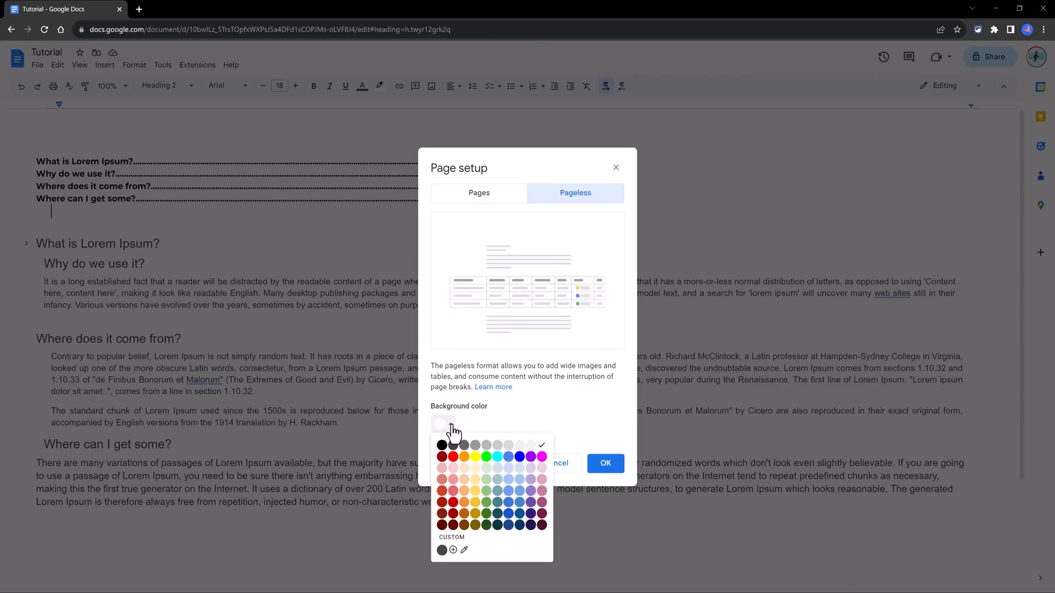
{"action": "left_click", "coordinate": [475, 467]}
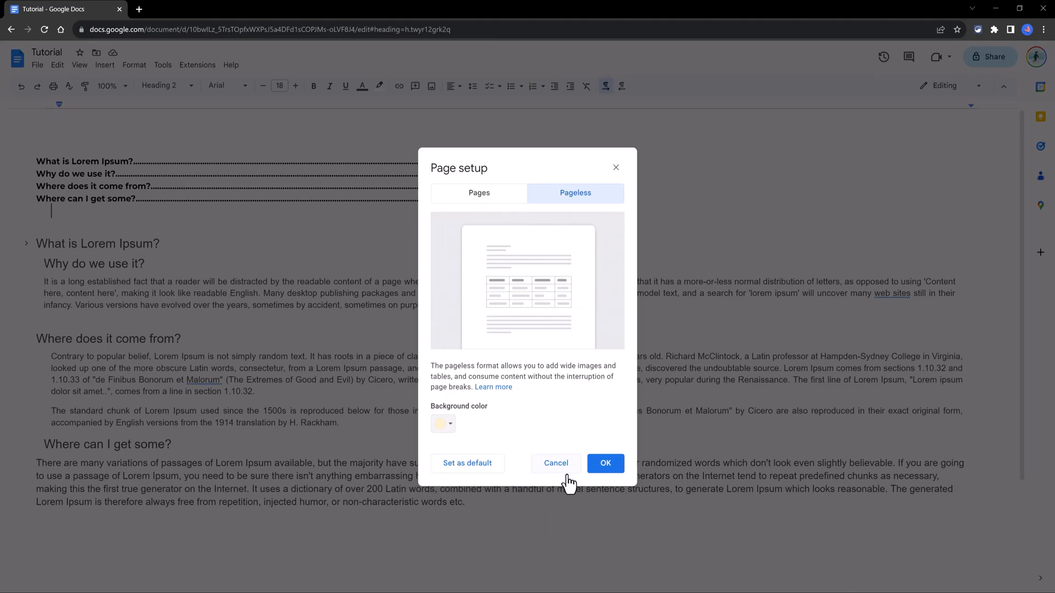
{"action": "left_click", "coordinate": [607, 464]}
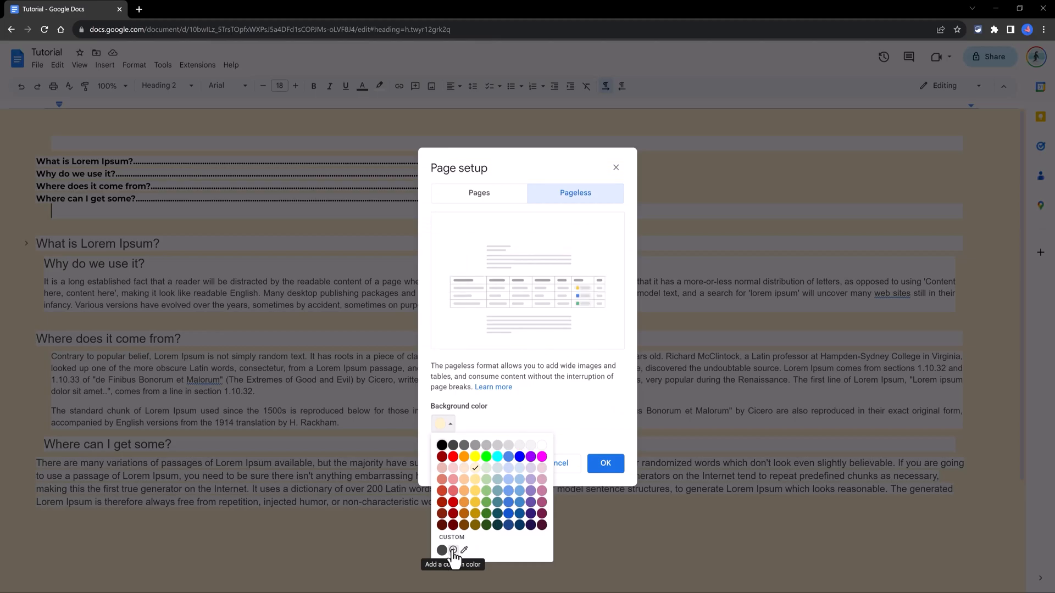
Step: Try picking a dark custom shade for the Pageless background color
{"action": "left_click", "coordinate": [452, 550]}
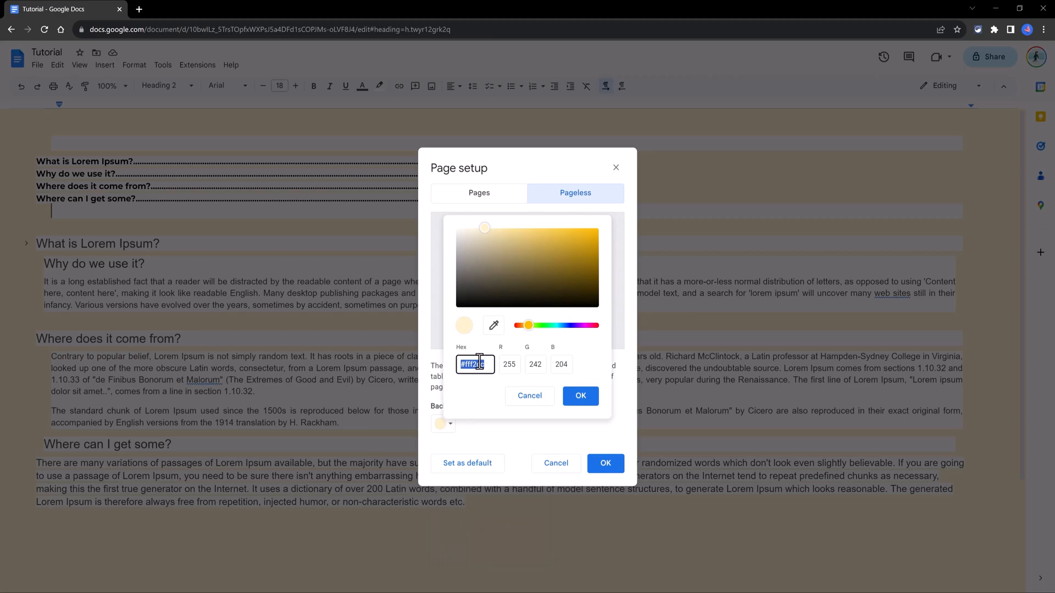
{"action": "mouse_move", "coordinate": [510, 288]}
{"action": "left_mouse_down"}
{"action": "mouse_move", "coordinate": [494, 293]}
{"action": "mouse_move", "coordinate": [481, 281]}
{"action": "left_mouse_up"}
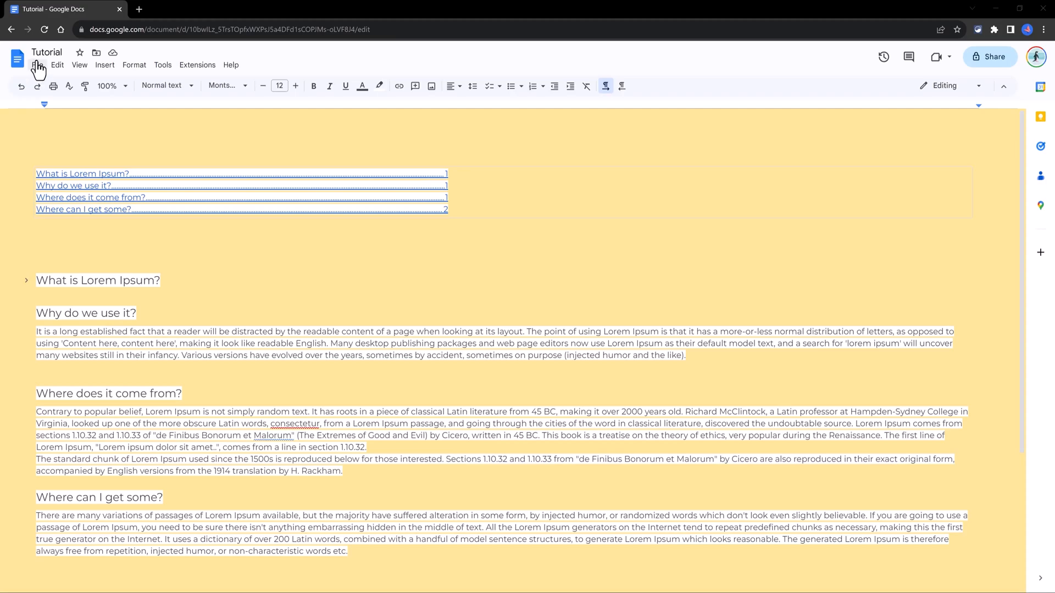
Step: Bring up the available file formats for downloading the document
{"action": "left_click", "coordinate": [38, 66]}
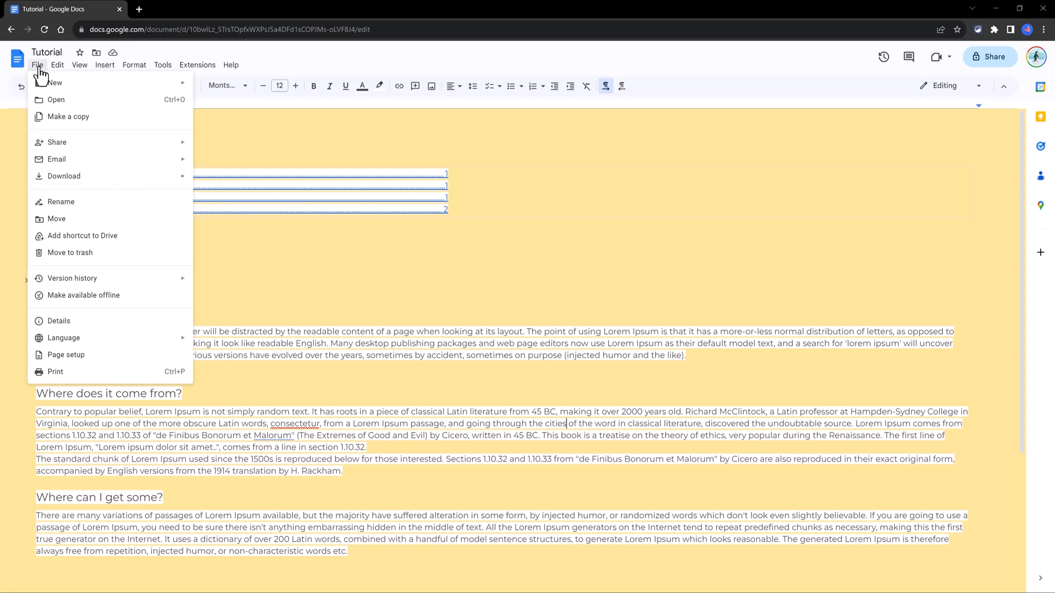
{"action": "mouse_move", "coordinate": [92, 177]}
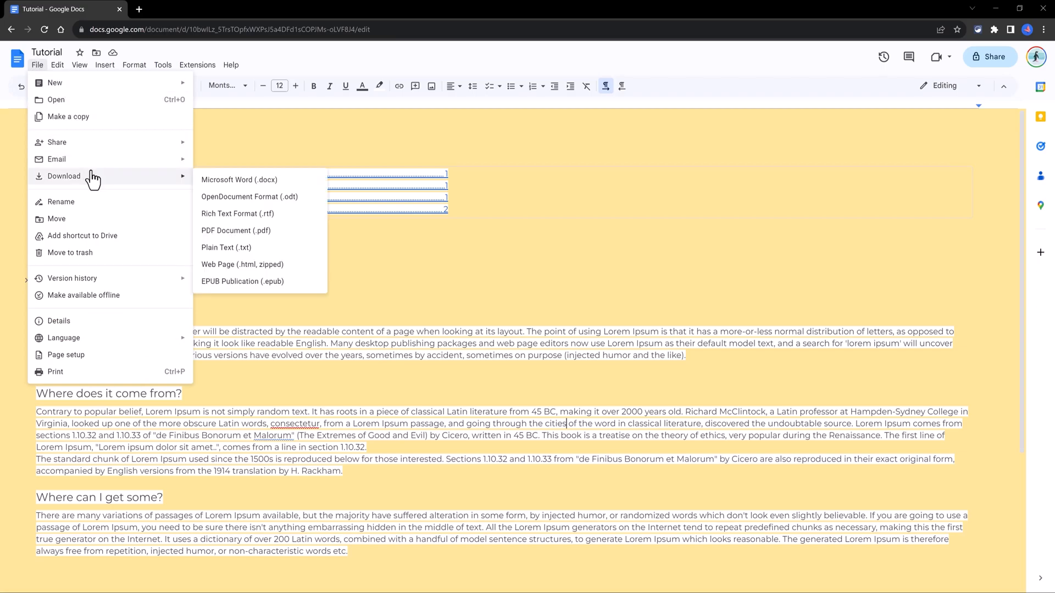